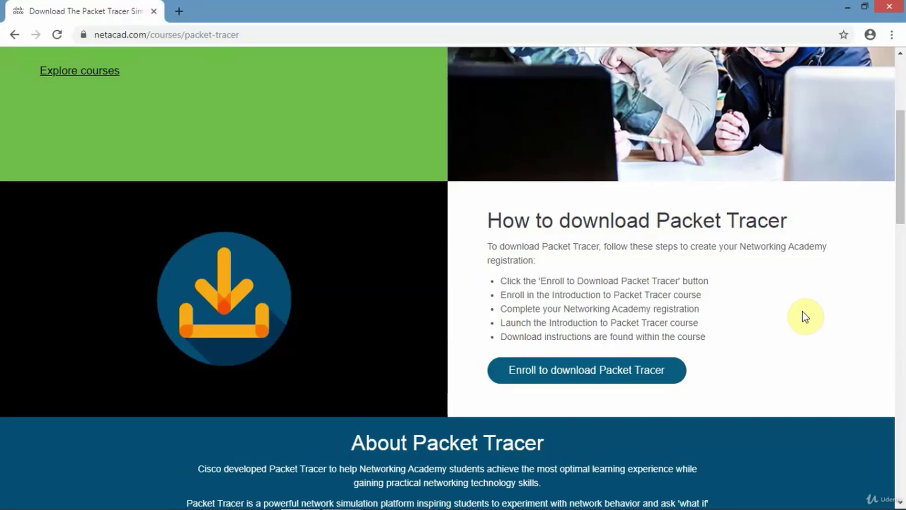
- Switch to Cisco Packet Tracer and review host-1's gateway settings and FastEthernet0 IP configuration
{"action": "mouse_move", "coordinate": [351, 500]}
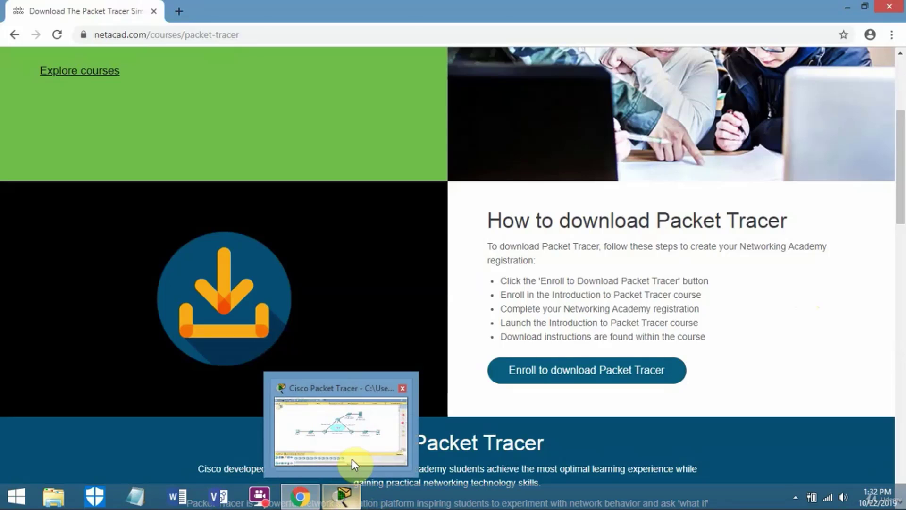
{"action": "left_click", "coordinate": [353, 459]}
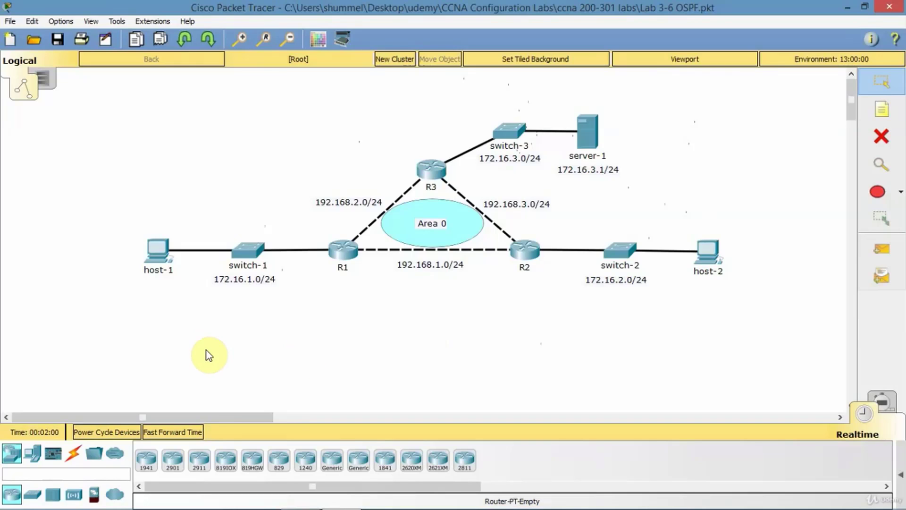
{"action": "left_click", "coordinate": [160, 258]}
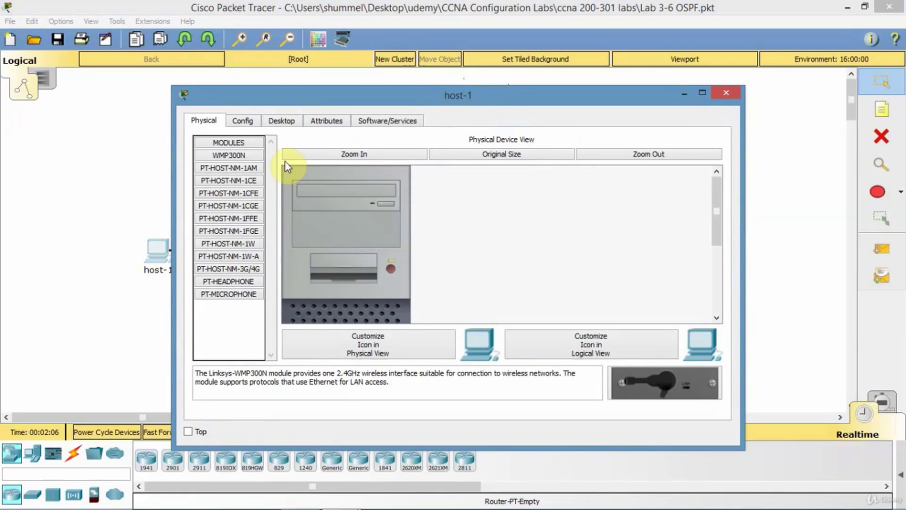
{"action": "left_click", "coordinate": [244, 123]}
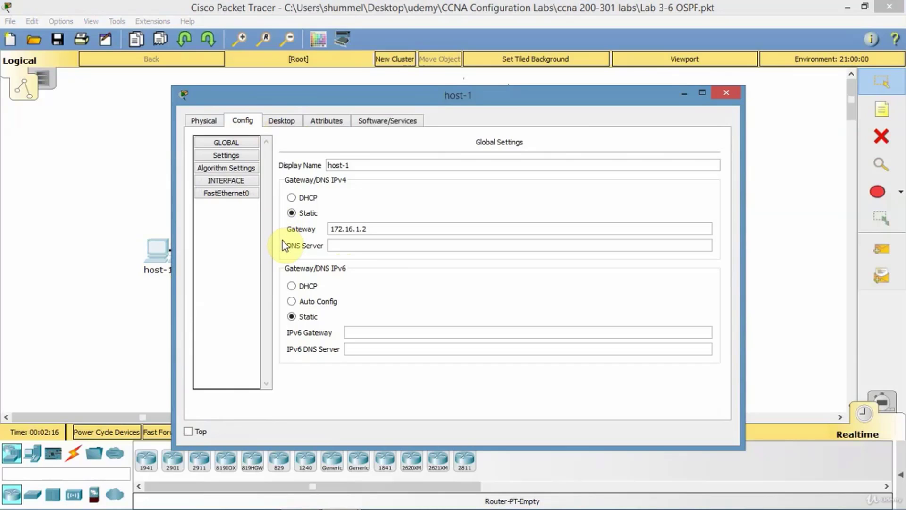
{"action": "left_click", "coordinate": [230, 194]}
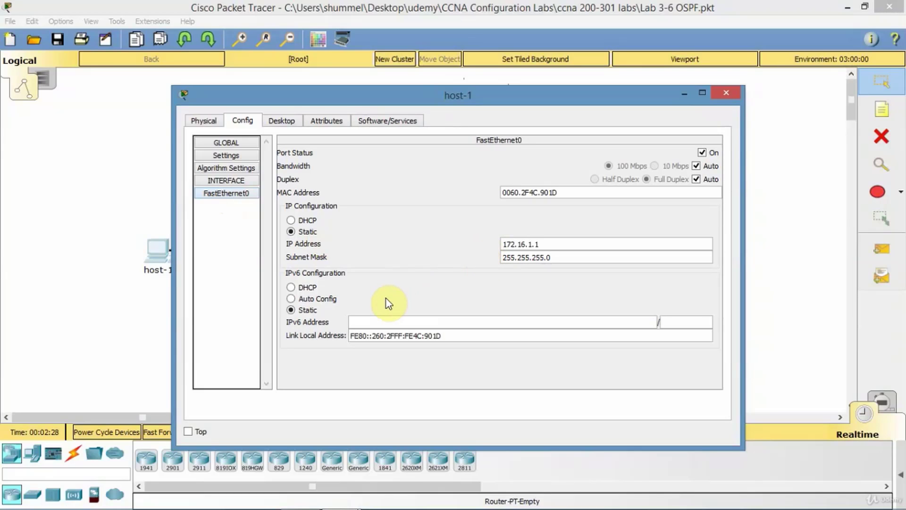
- Look at host-1's Command Prompt, Web Browser and Terminal applications, closing each one and finally the device window
{"action": "left_click", "coordinate": [281, 121]}
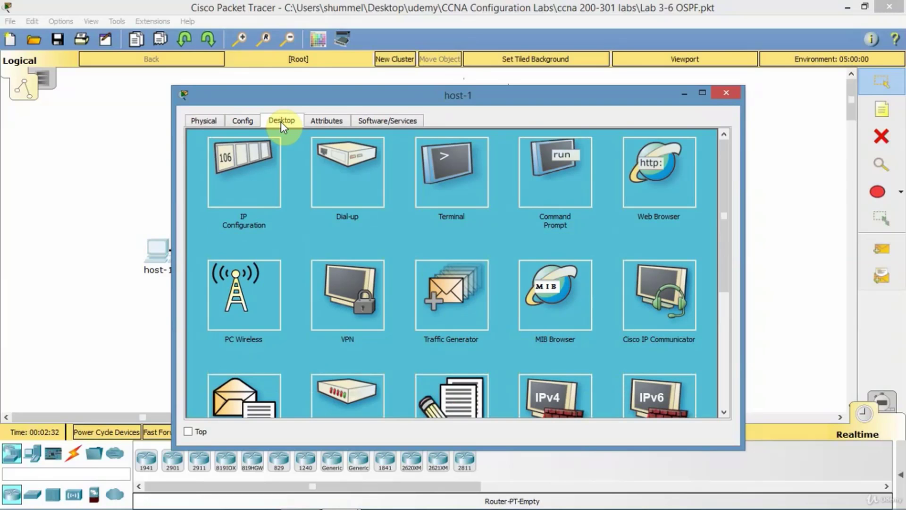
{"action": "left_click", "coordinate": [555, 189]}
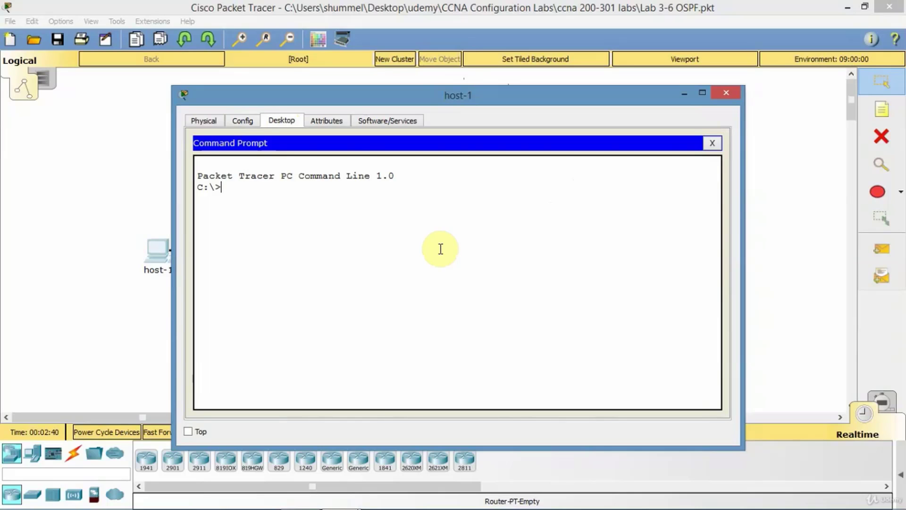
{"action": "left_click", "coordinate": [712, 143]}
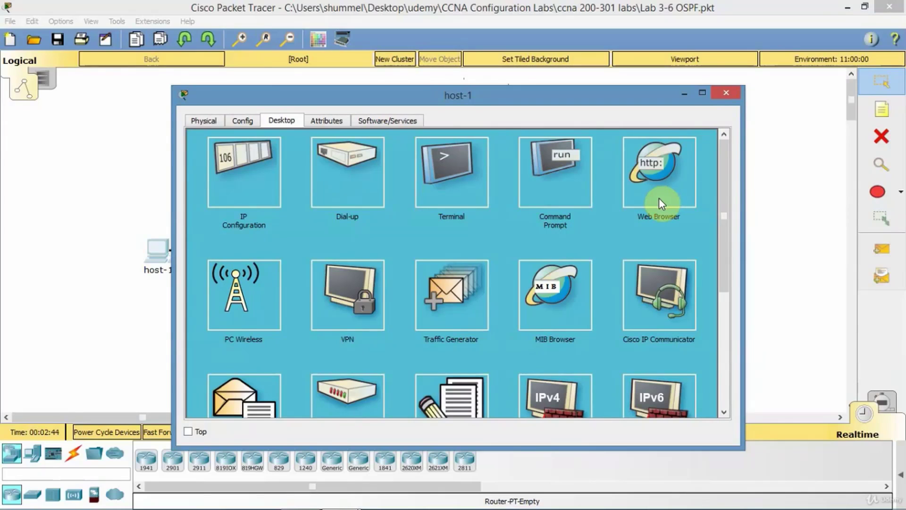
{"action": "left_click", "coordinate": [659, 176]}
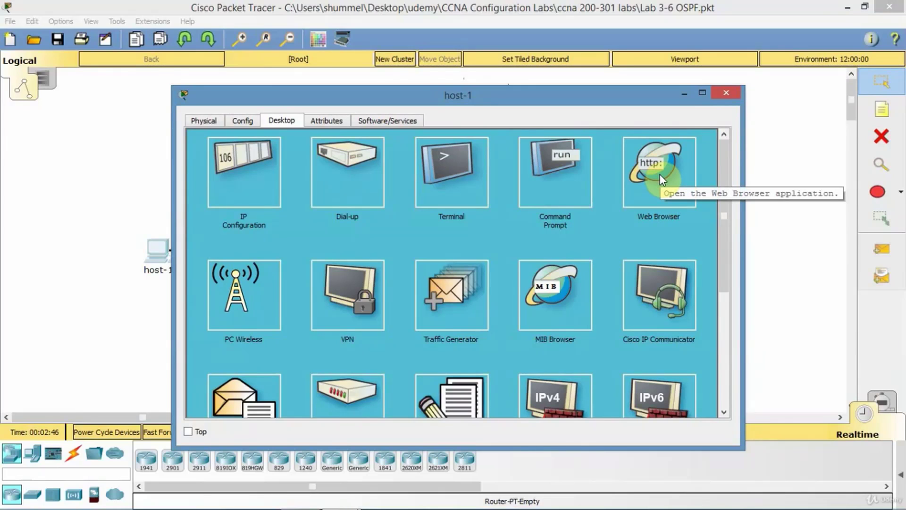
{"action": "left_click", "coordinate": [661, 176]}
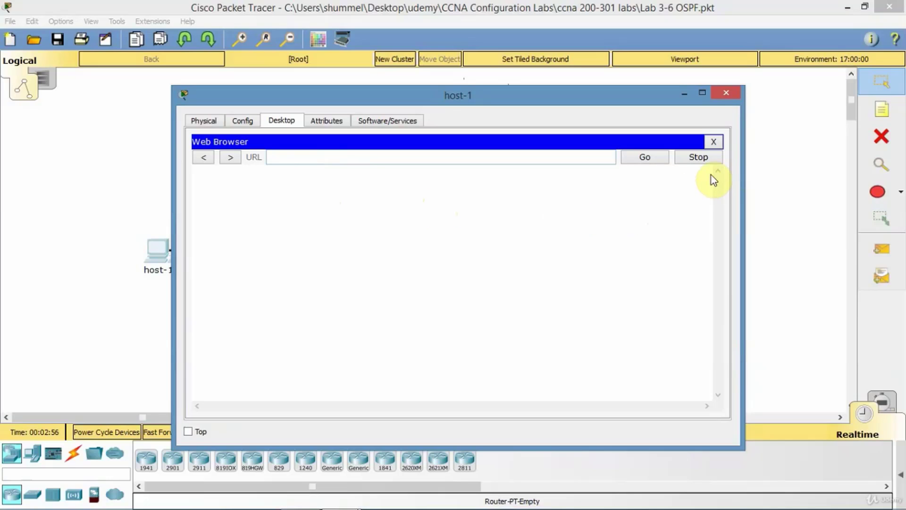
{"action": "left_click", "coordinate": [714, 142]}
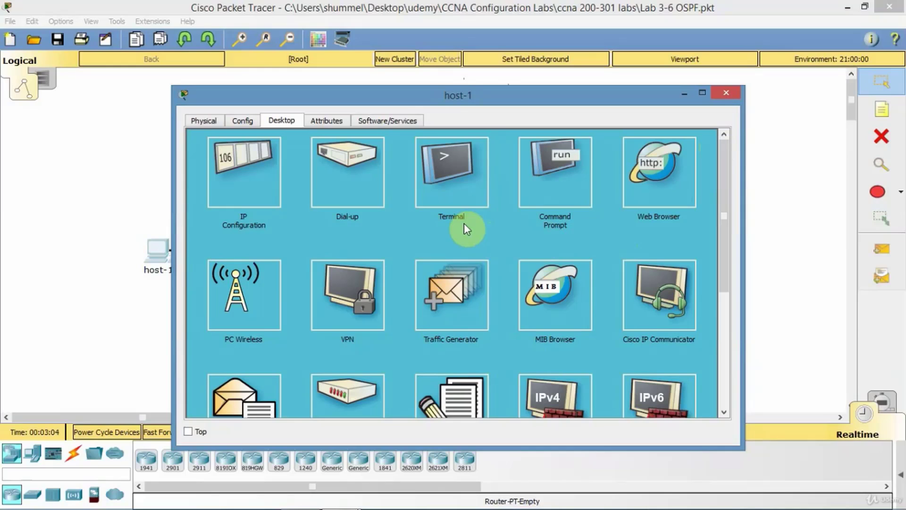
{"action": "left_click", "coordinate": [451, 189]}
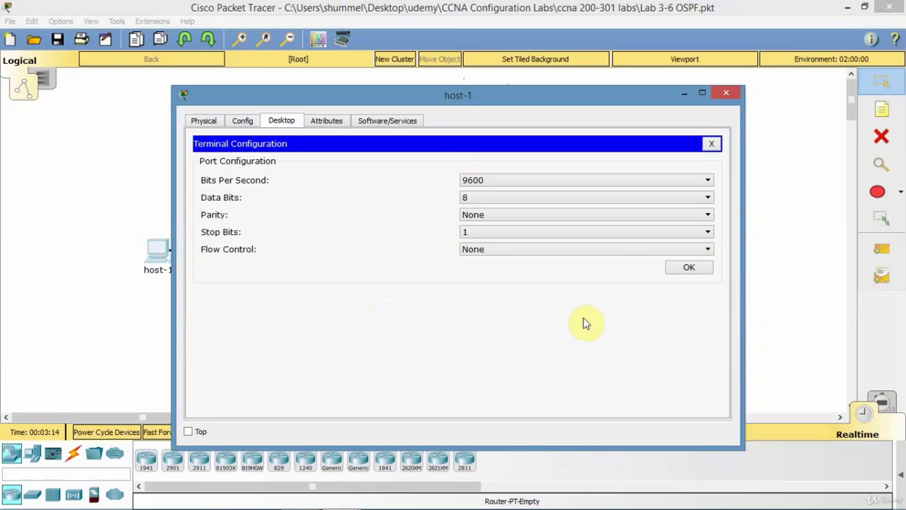
{"action": "left_click", "coordinate": [711, 143]}
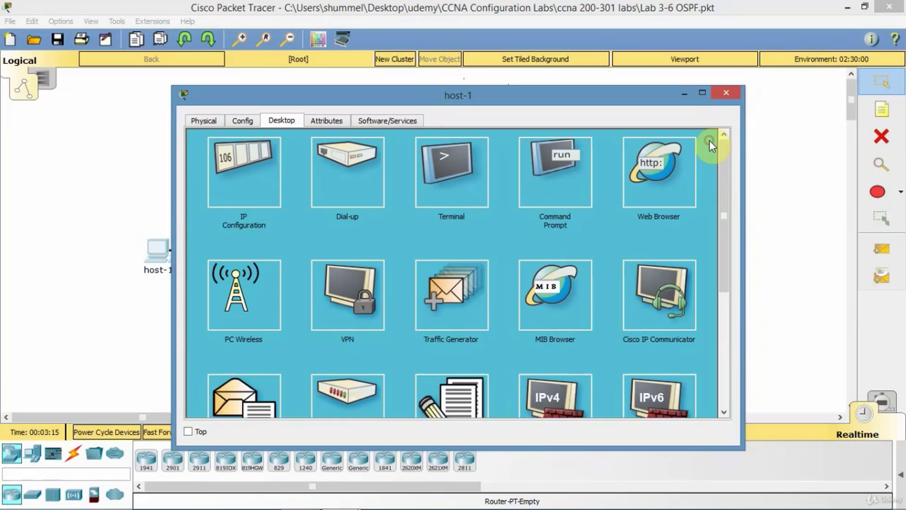
{"action": "left_click", "coordinate": [809, 217]}
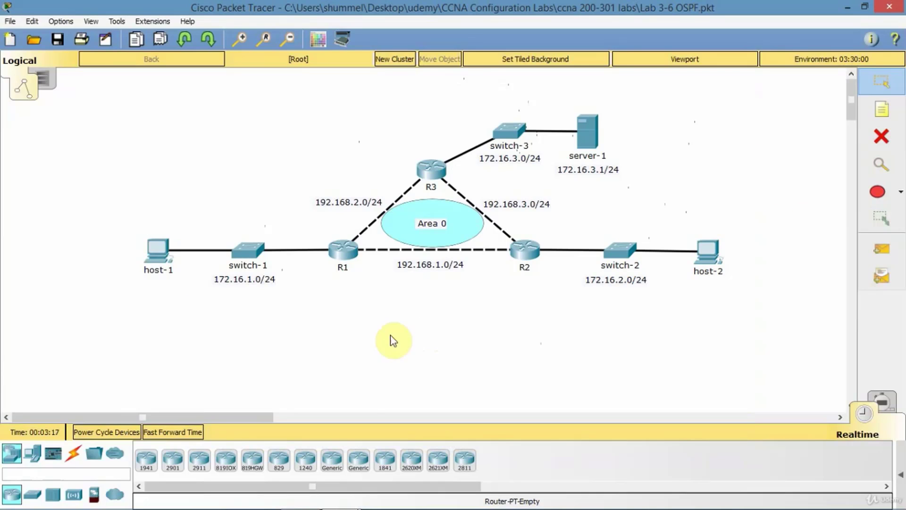
- Enter privileged mode on switch-1's command line with the enable command and the enable password
{"action": "left_click", "coordinate": [245, 250]}
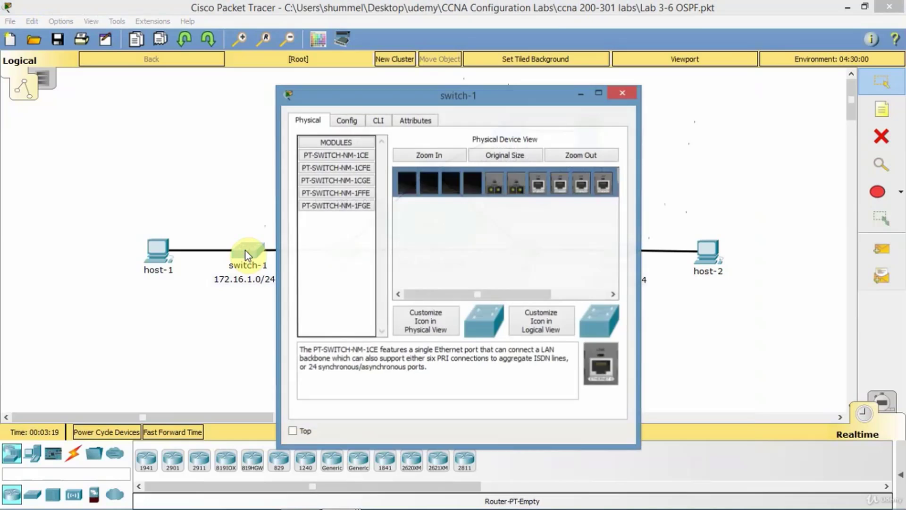
{"action": "left_click", "coordinate": [380, 124]}
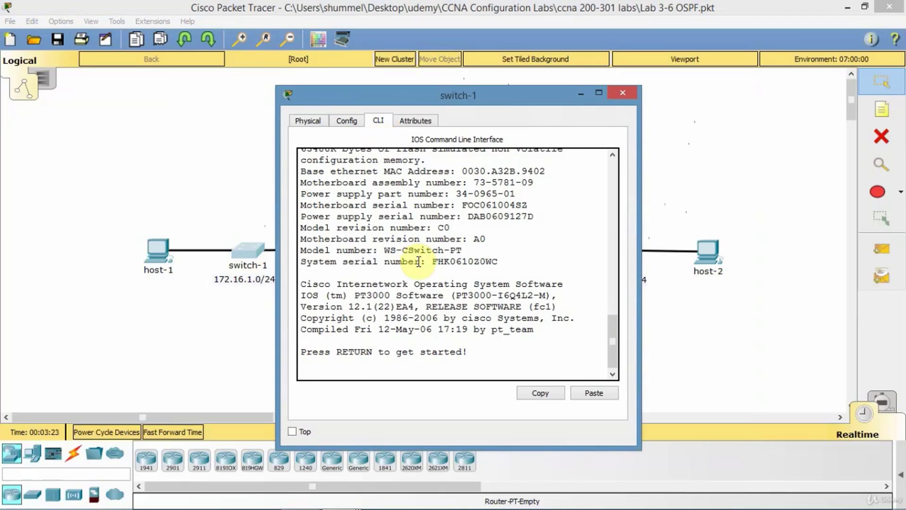
{"action": "key", "text": "Return"}
{"action": "type", "text": "enable"}
{"action": "key", "text": "Return"}
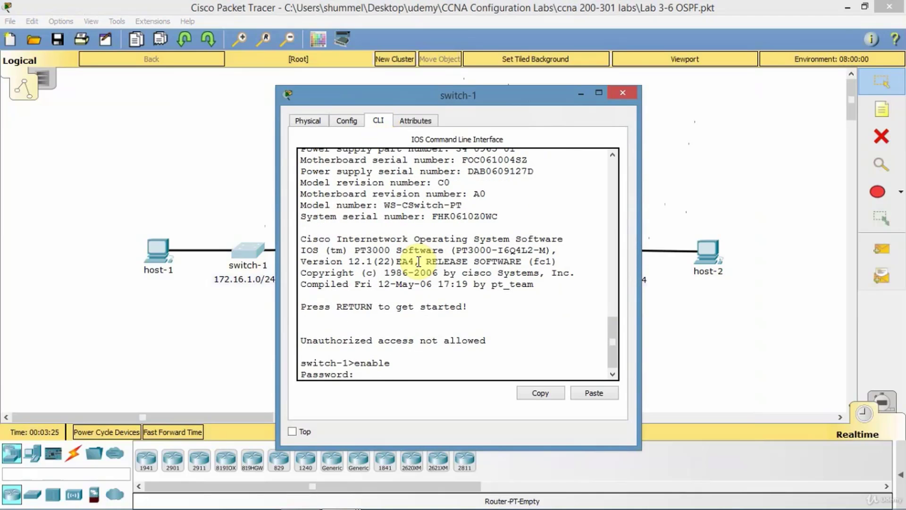
{"action": "key", "text": "Return"}
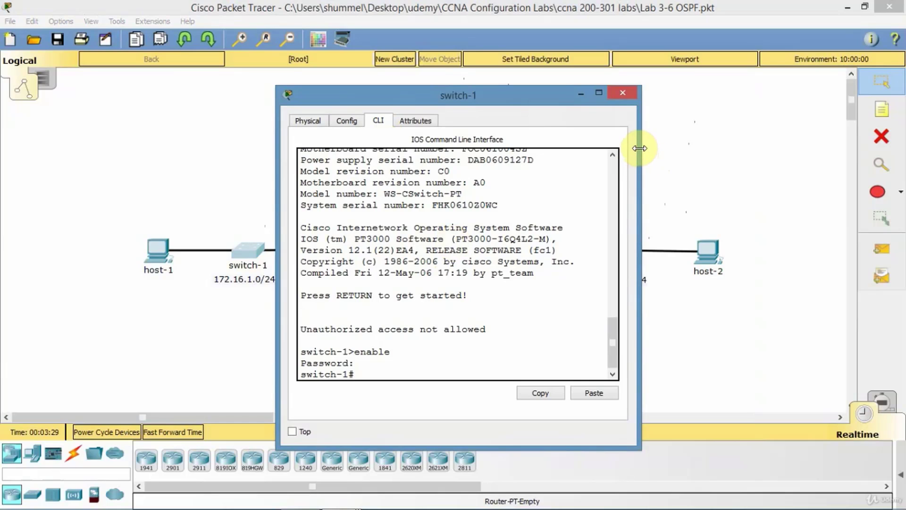
- Widen the switch-1 window and page through its full running configuration with show run
{"action": "left_click_drag", "start_coordinate": [637, 146], "coordinate": [770, 146]}
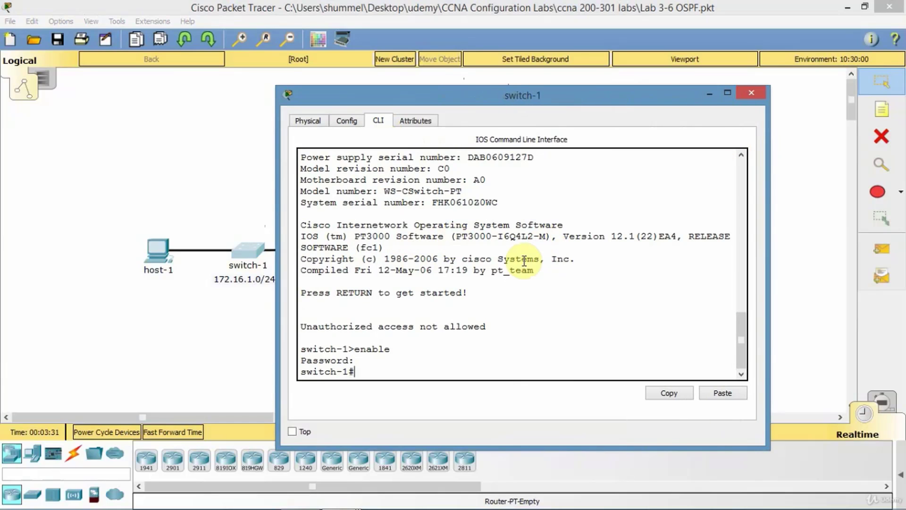
{"action": "type", "text": "show run"}
{"action": "key", "text": "Return"}
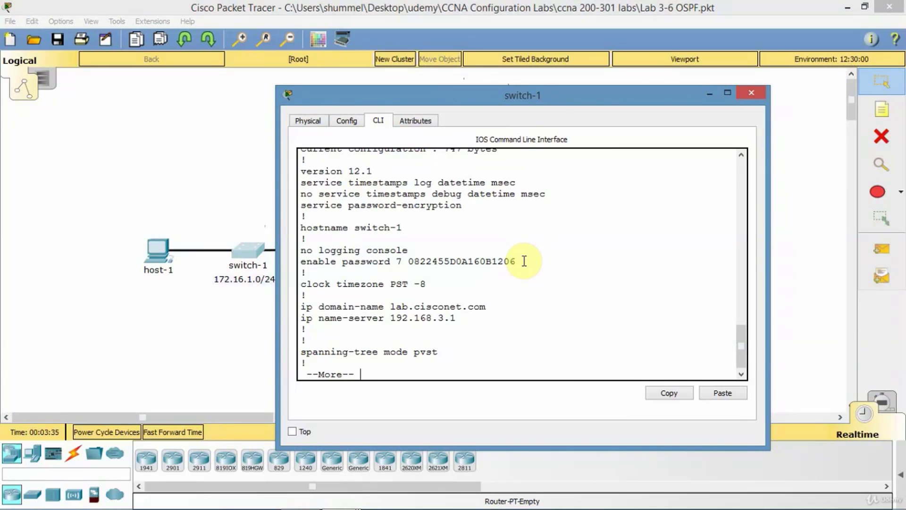
{"action": "key", "text": "Return"}
{"action": "key", "text": "Return"}
{"action": "key", "text": "Return"}
{"action": "key", "text": "Return"}
{"action": "key", "text": "Return"}
{"action": "key", "text": "Return"}
{"action": "key", "text": "Return"}
{"action": "key", "text": "Return"}
{"action": "key", "text": "Return"}
{"action": "key", "text": "Return"}
{"action": "key", "text": "Return"}
{"action": "key", "text": "Return"}
{"action": "key", "text": "Return"}
{"action": "key", "text": "Return"}
{"action": "key", "text": "Return"}
{"action": "key", "text": "Return"}
{"action": "key", "text": "Return"}
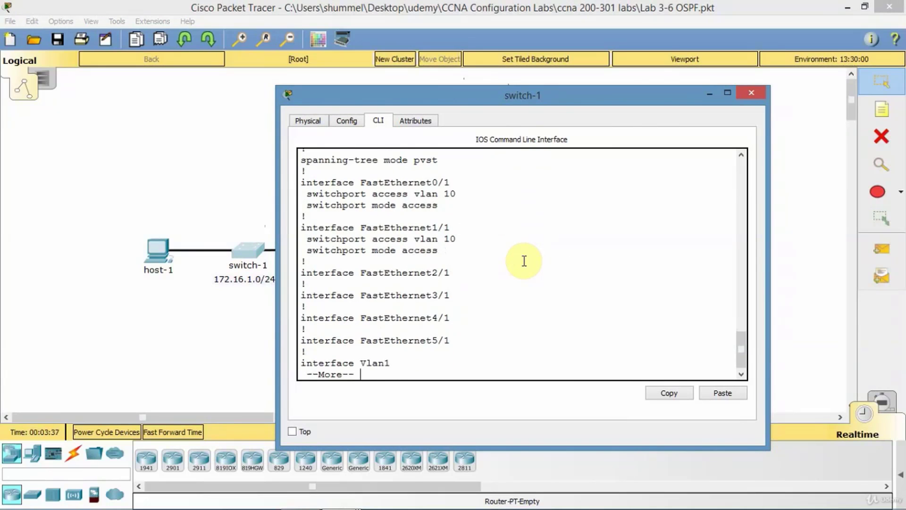
{"action": "key", "text": "Return"}
{"action": "key", "text": "Return"}
{"action": "key", "text": "Return"}
{"action": "key", "text": "Return"}
{"action": "key", "text": "Return"}
{"action": "key", "text": "Return"}
{"action": "key", "text": "space"}
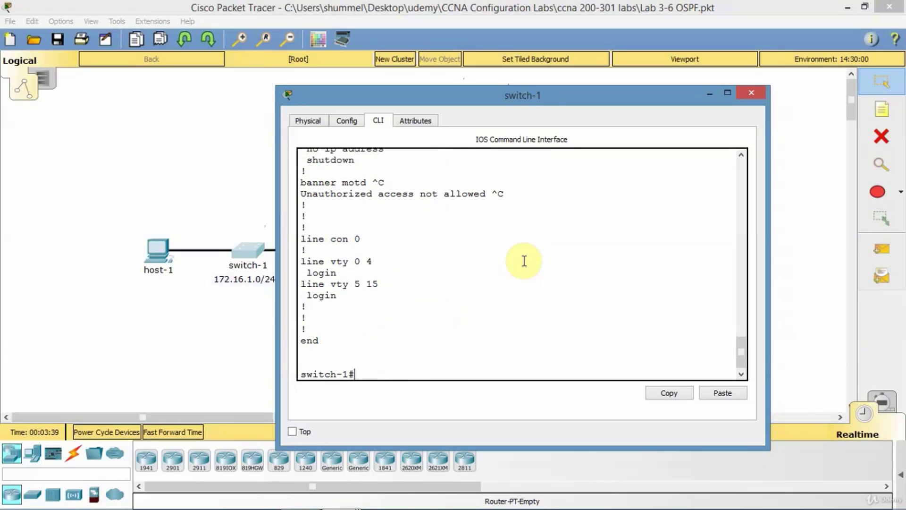
- Run show ip interface brief on switch-1, widen the window to read the table, and return to the topology
{"action": "type", "text": "show ip interfac"}
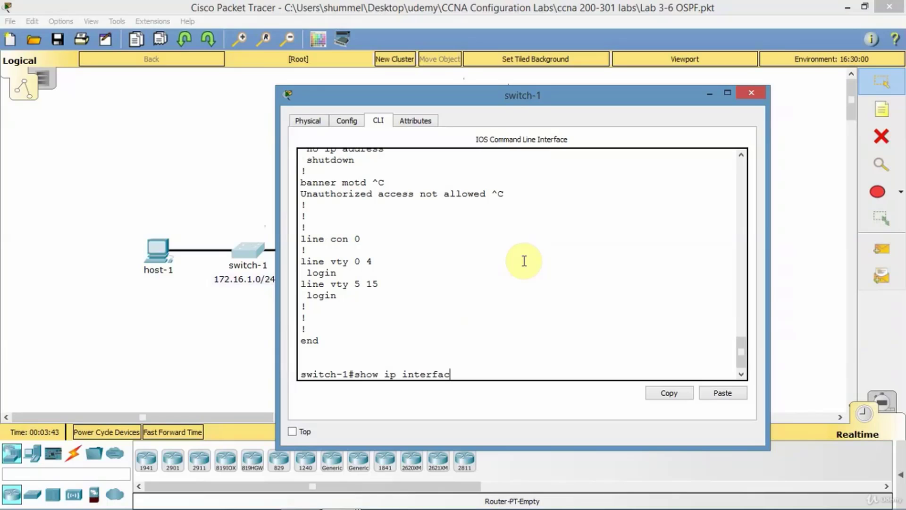
{"action": "type", "text": "e brief"}
{"action": "key", "text": "Return"}
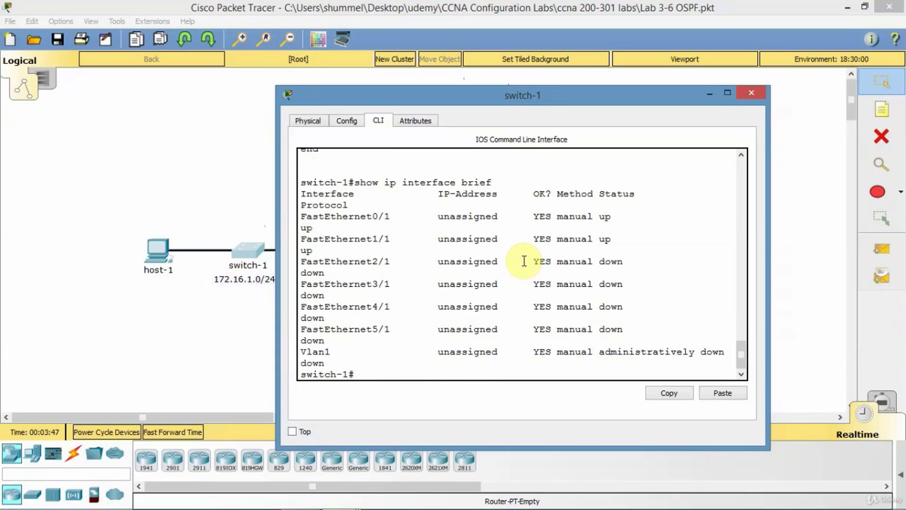
{"action": "left_click_drag", "start_coordinate": [770, 197], "coordinate": [809, 198]}
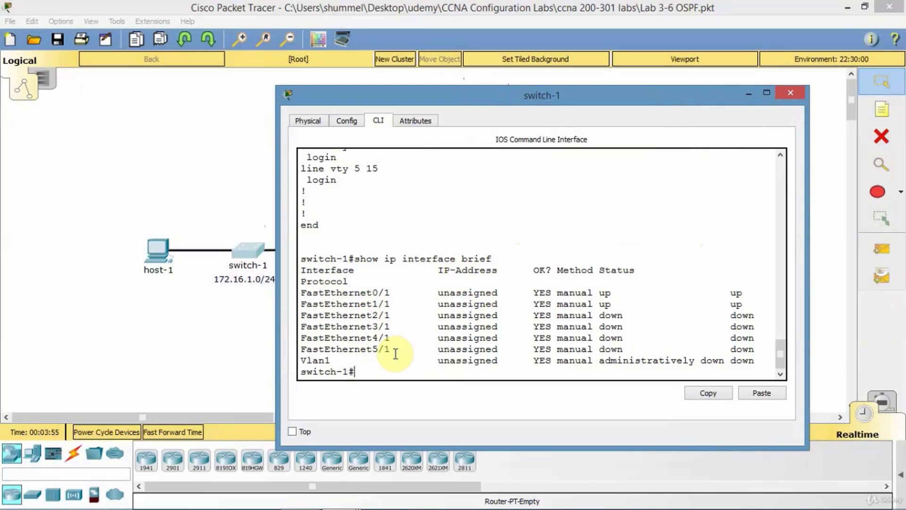
{"action": "left_click", "coordinate": [206, 348]}
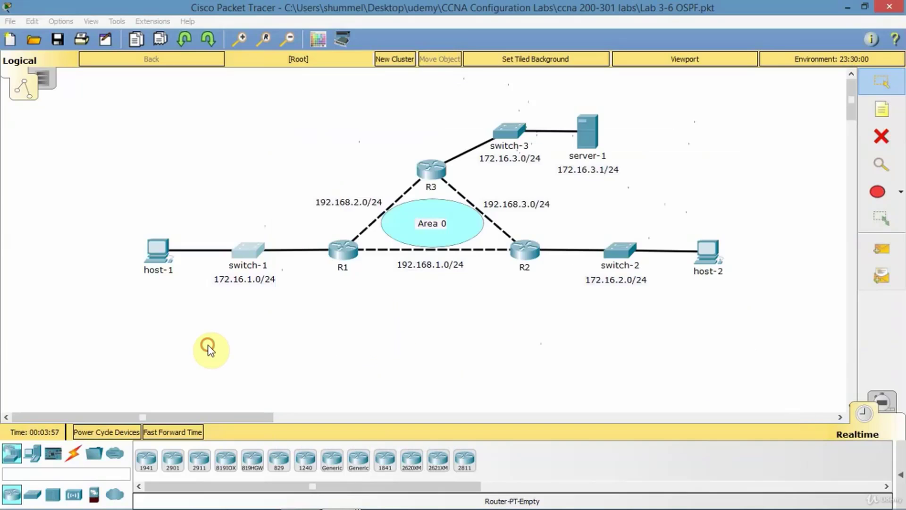
- Review R1's physical modules and global settings, start a command-line session on it, and close the device window
{"action": "left_click", "coordinate": [350, 250]}
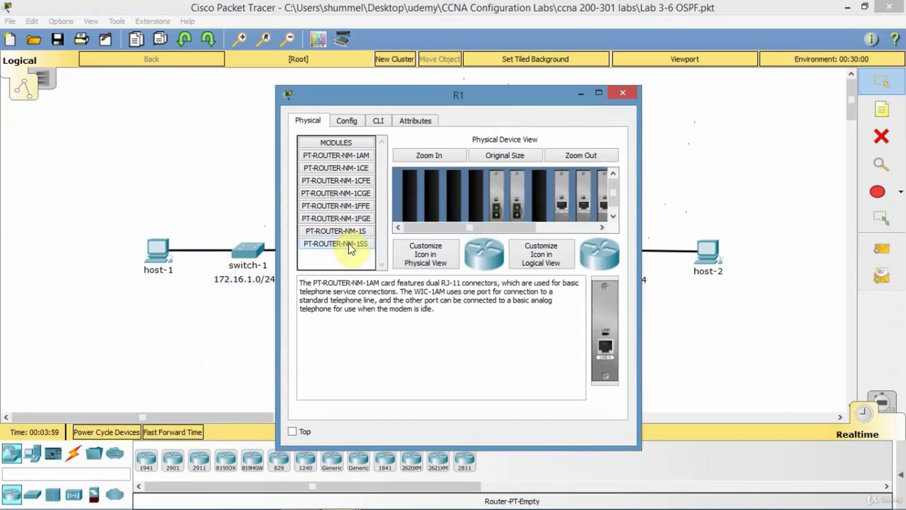
{"action": "left_click", "coordinate": [353, 121]}
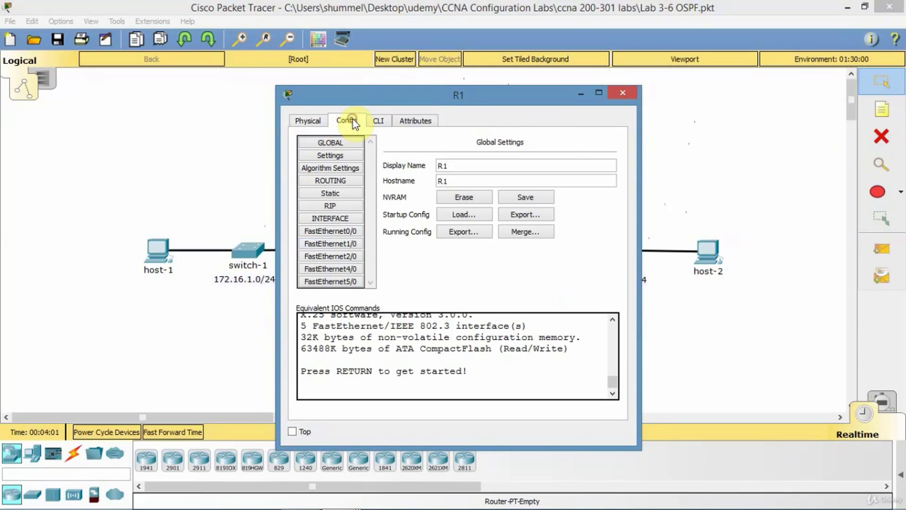
{"action": "left_click", "coordinate": [313, 121]}
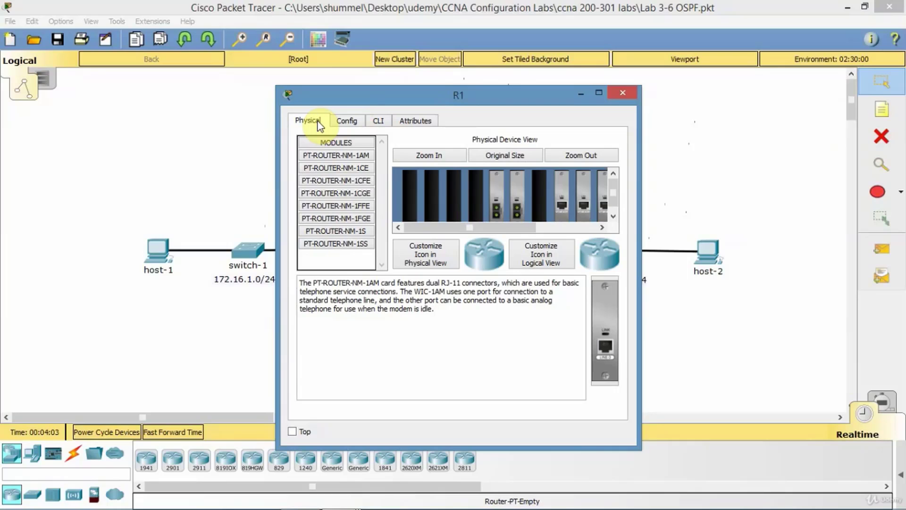
{"action": "left_click", "coordinate": [378, 121]}
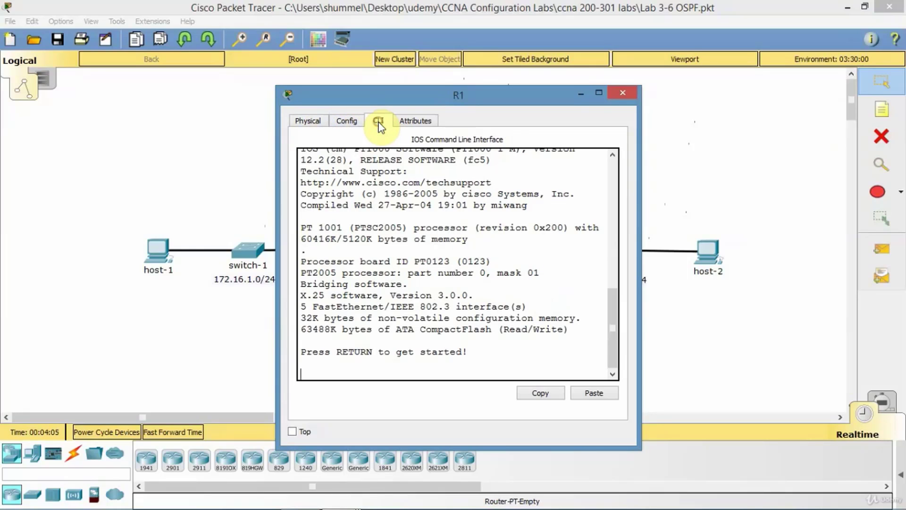
{"action": "key", "text": "Return"}
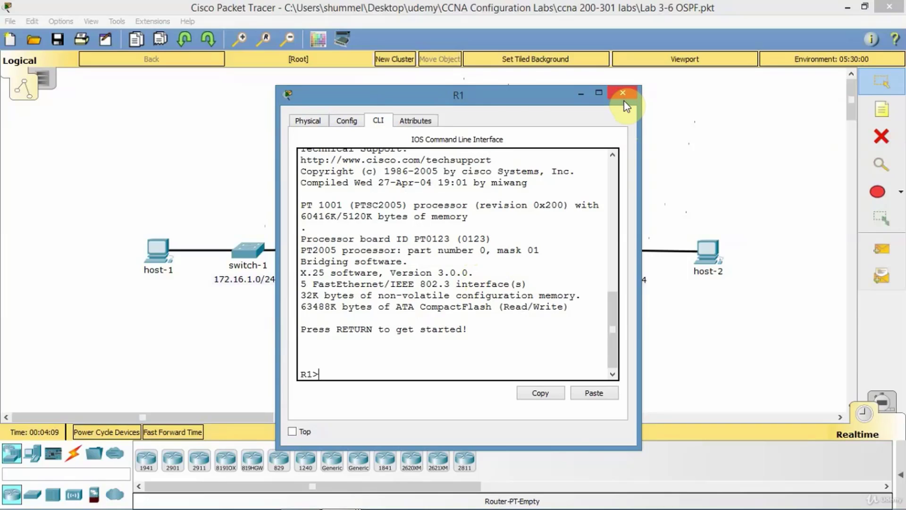
{"action": "left_click", "coordinate": [694, 313]}
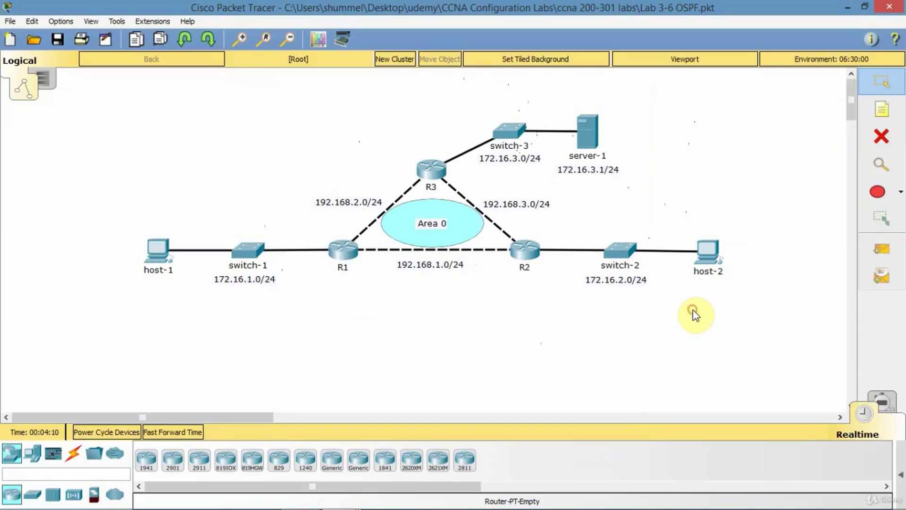
- Review server-1's physical view, gateway settings and FastEthernet0 IP configuration
{"action": "left_click", "coordinate": [597, 135]}
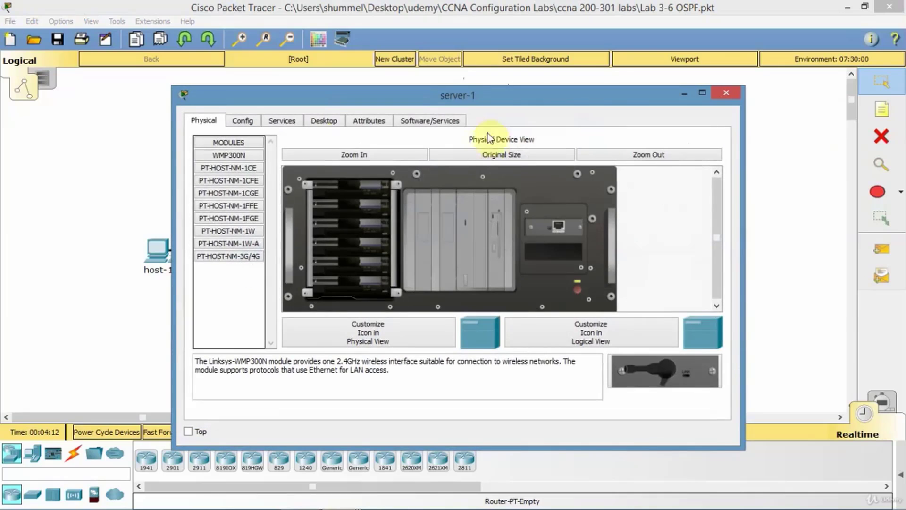
{"action": "left_click", "coordinate": [246, 121]}
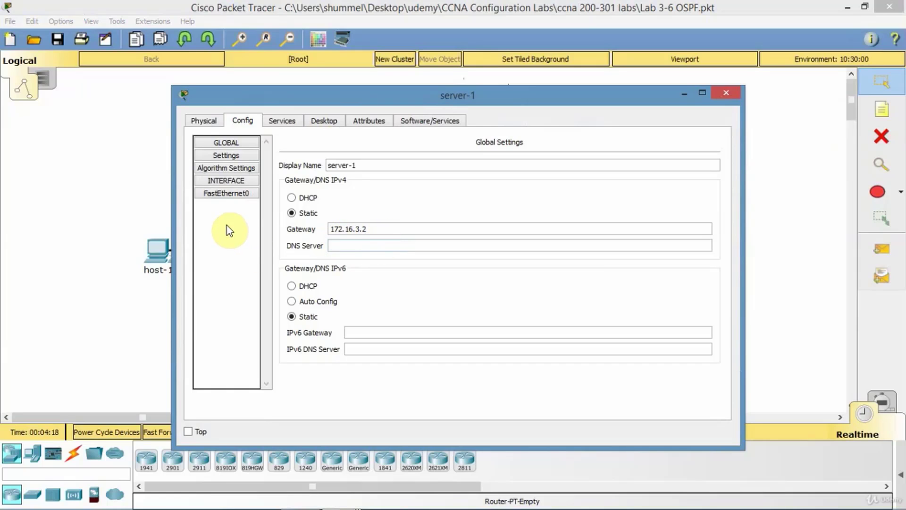
{"action": "left_click", "coordinate": [225, 194]}
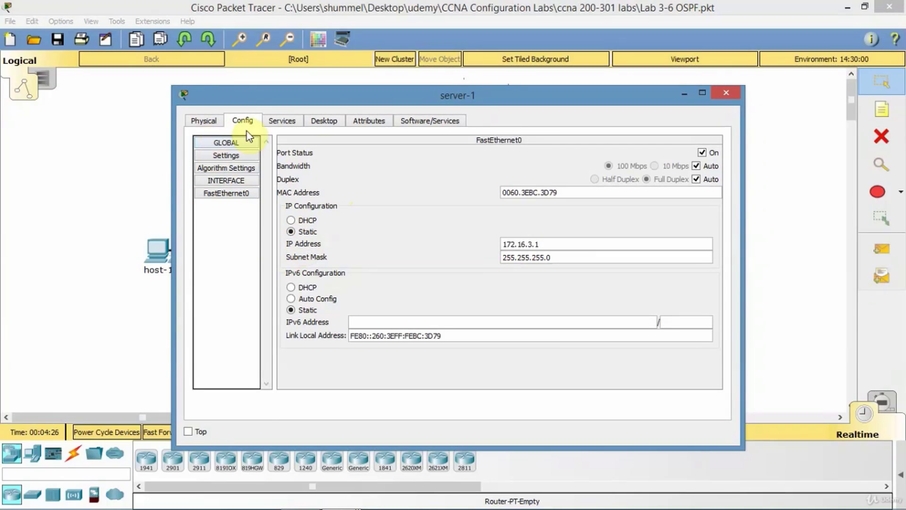
{"action": "left_click", "coordinate": [202, 123]}
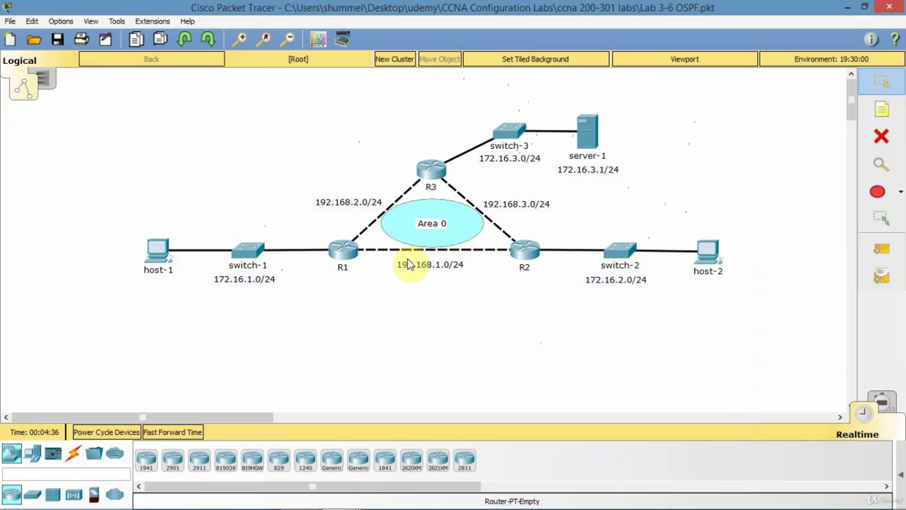
- Examine the interface slots and power section in R1's physical device view, and close the device window
{"action": "left_click", "coordinate": [342, 252]}
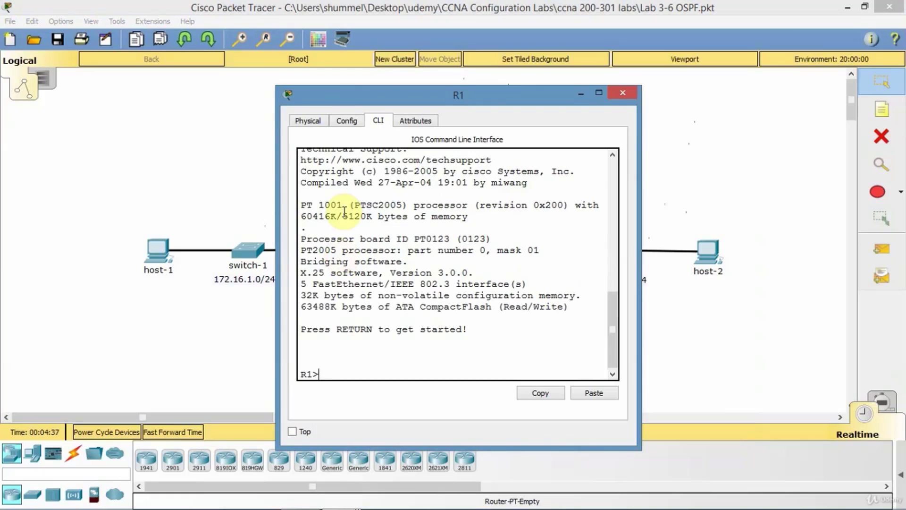
{"action": "left_click", "coordinate": [315, 121]}
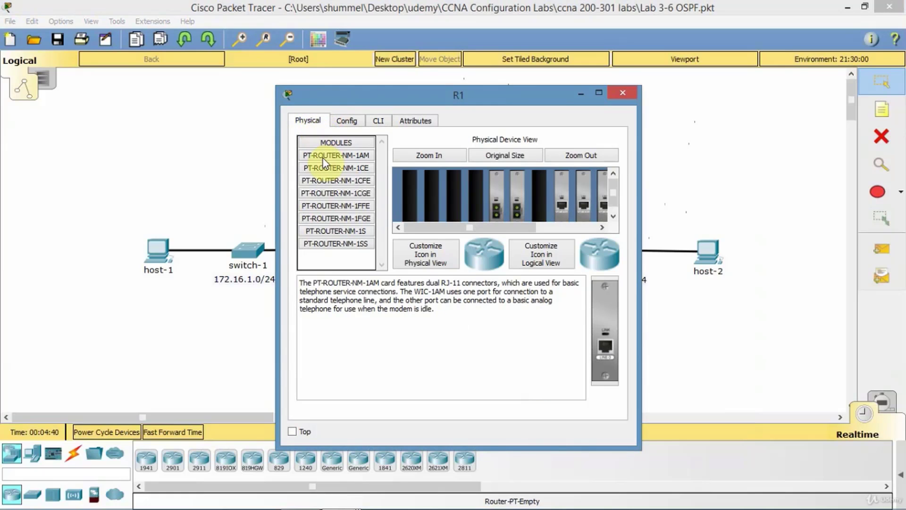
{"action": "left_click", "coordinate": [586, 227]}
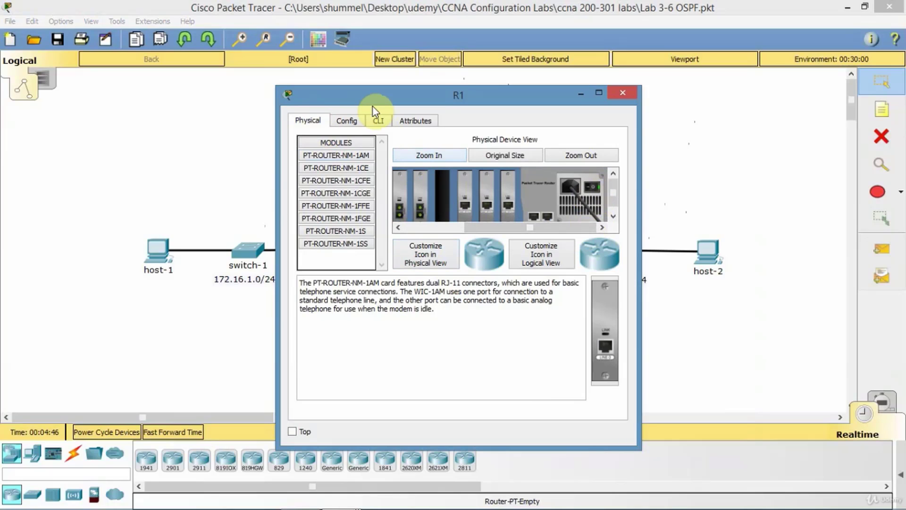
{"action": "left_click", "coordinate": [625, 93]}
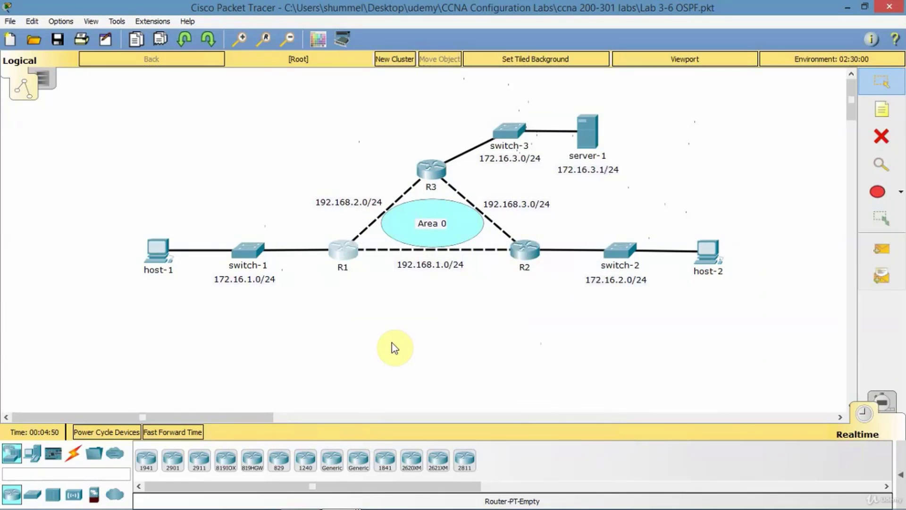